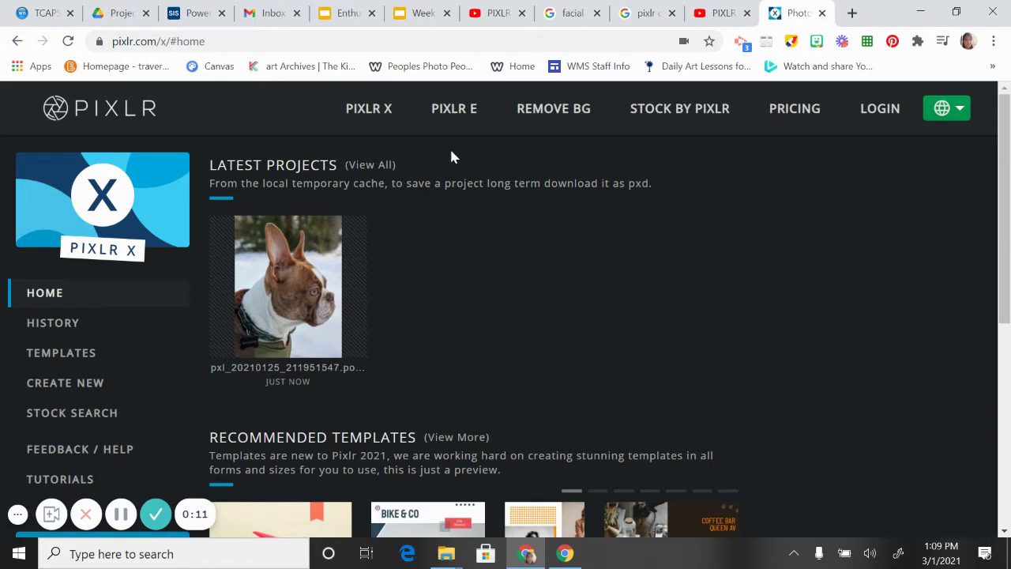
# Return to the Pixlr X start page listing the latest projects.
pyautogui.click(374, 112)
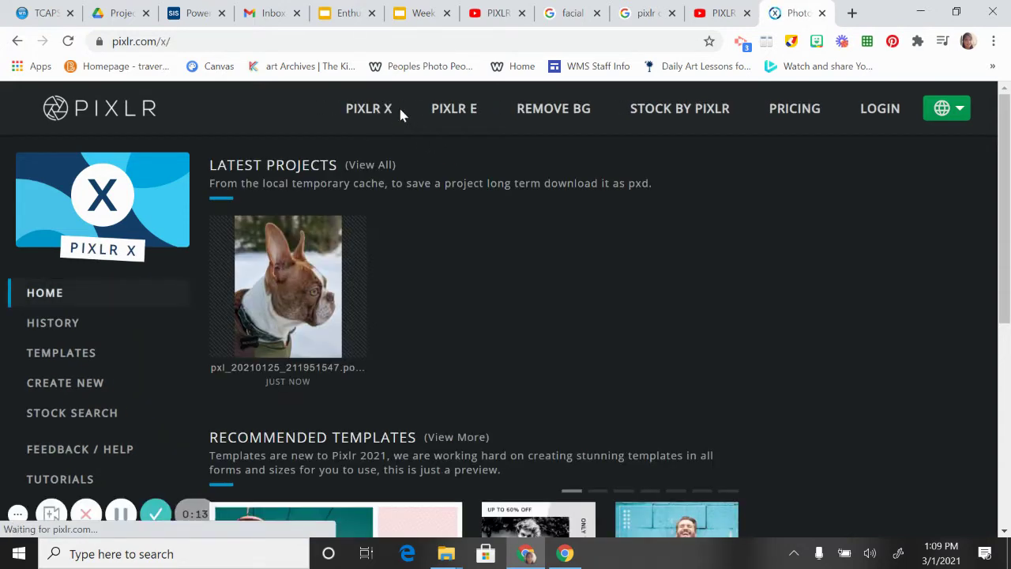
# Open the dog photo project and apply the B&W preset from Adjust & Filter.
pyautogui.click(268, 316)
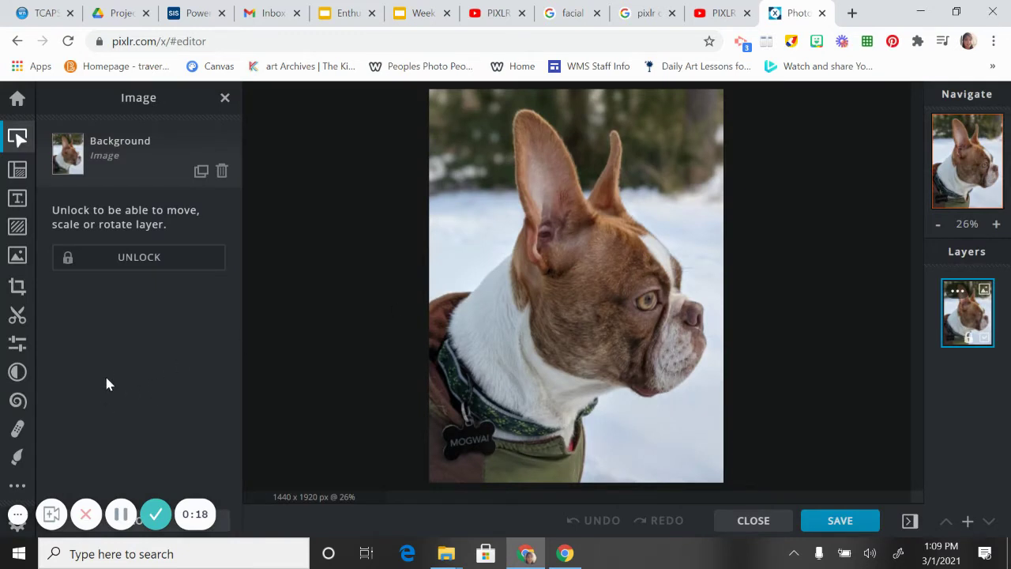
pyautogui.click(19, 347)
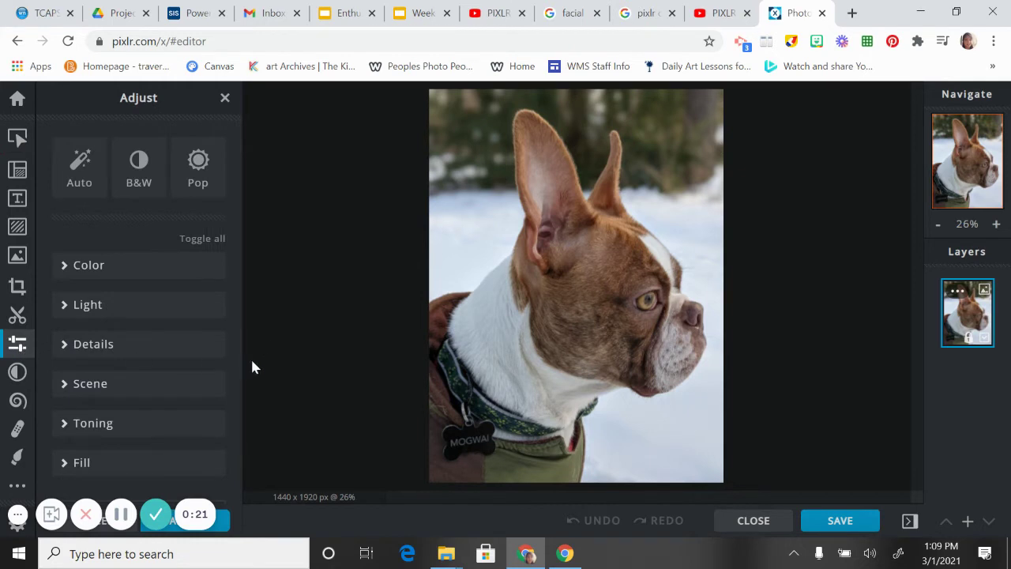
pyautogui.click(136, 175)
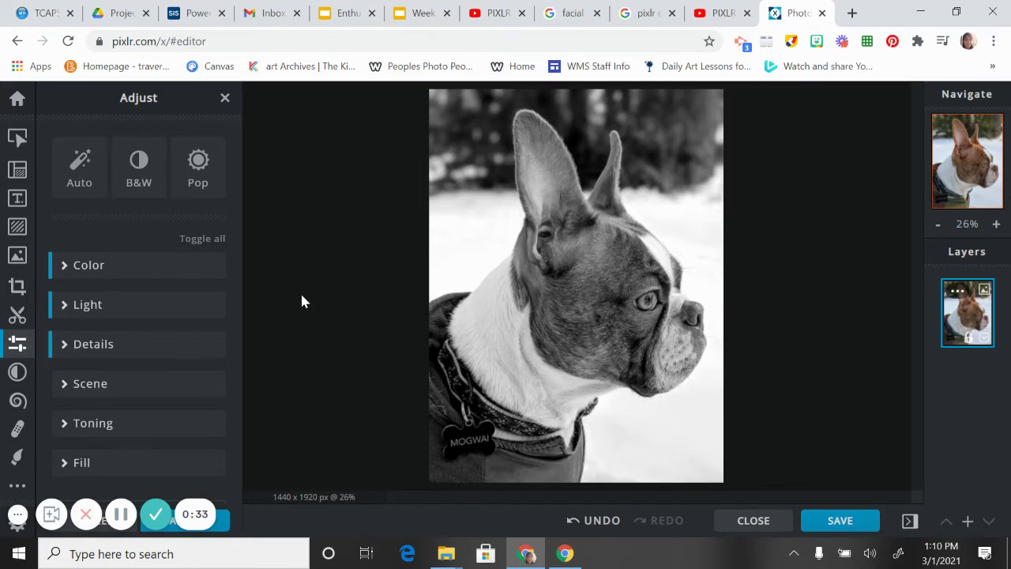
# Download the photo as a JPG named BlackandWhite, then return to the editor.
pyautogui.click(840, 522)
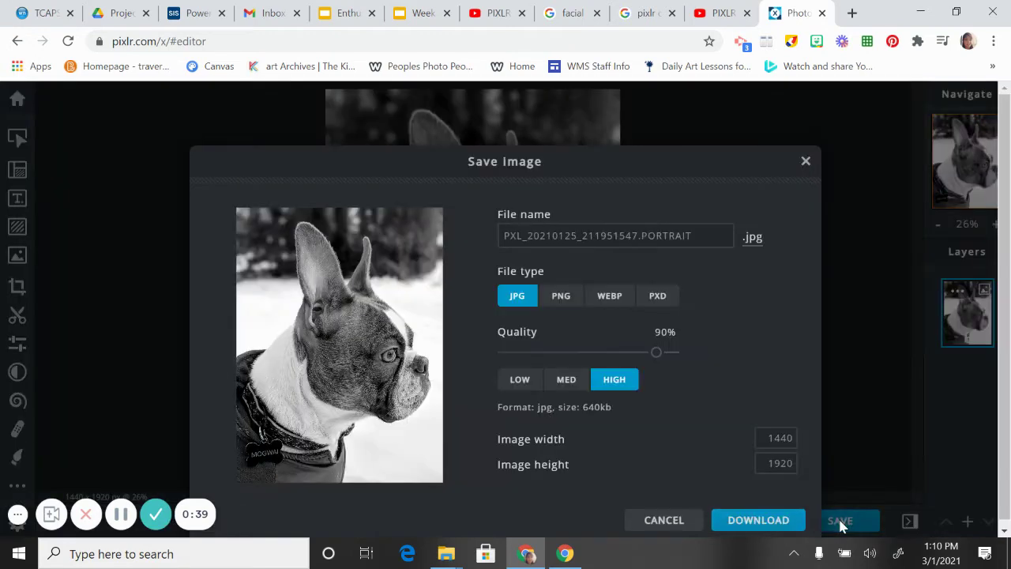
pyautogui.click(574, 226)
pyautogui.doubleClick(577, 235)
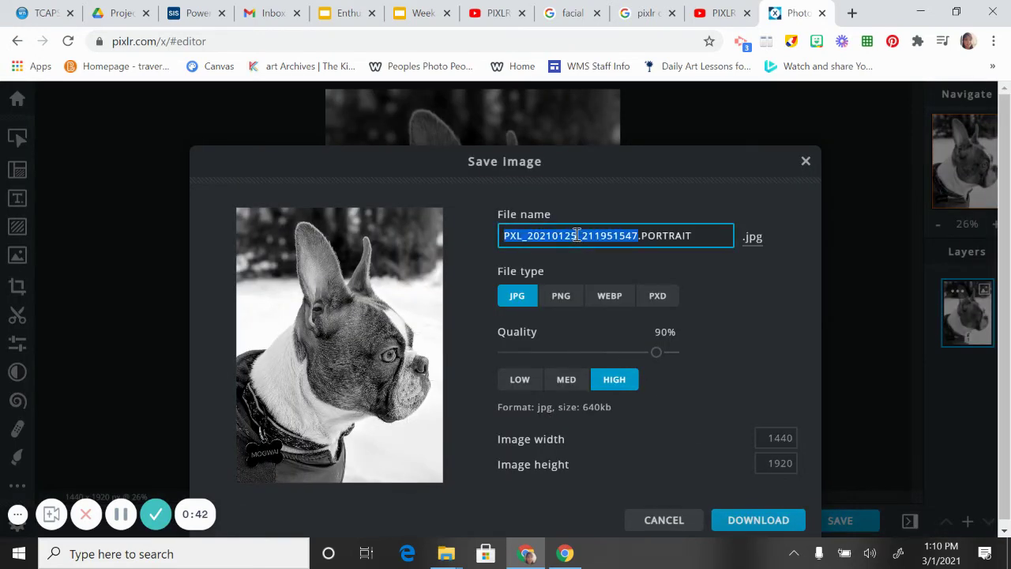
pyautogui.write('BlackandWhite')
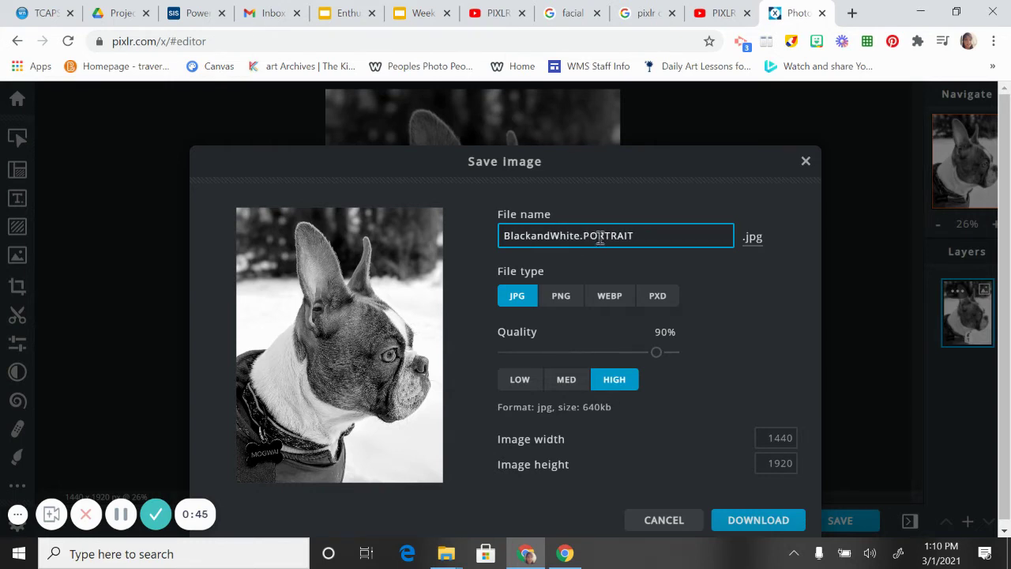
pyautogui.moveTo(636, 235); pyautogui.dragTo(582, 243)
pyautogui.press('BackSpace')
pyautogui.press('Return')
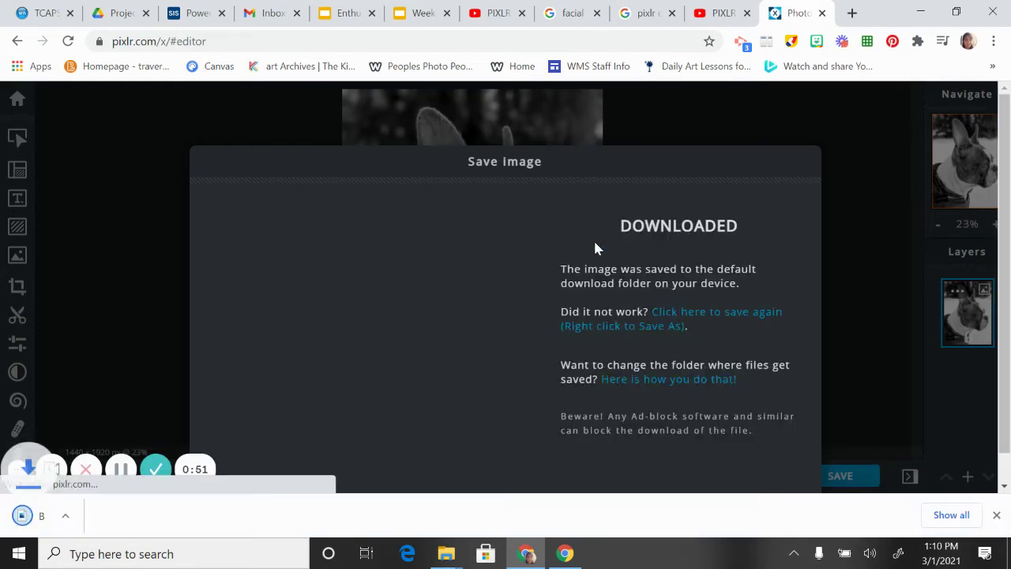
pyautogui.click(996, 514)
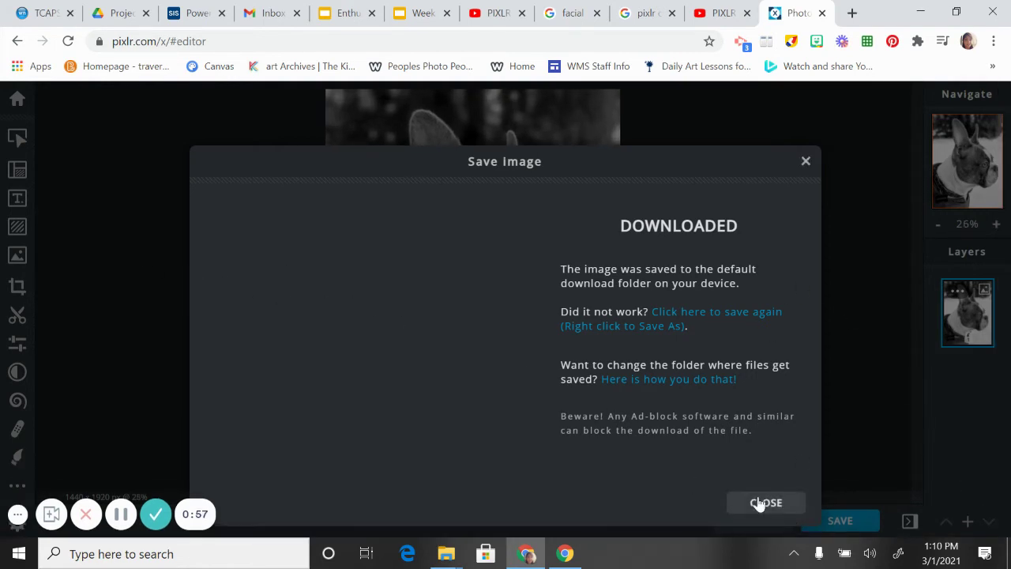
pyautogui.click(762, 500)
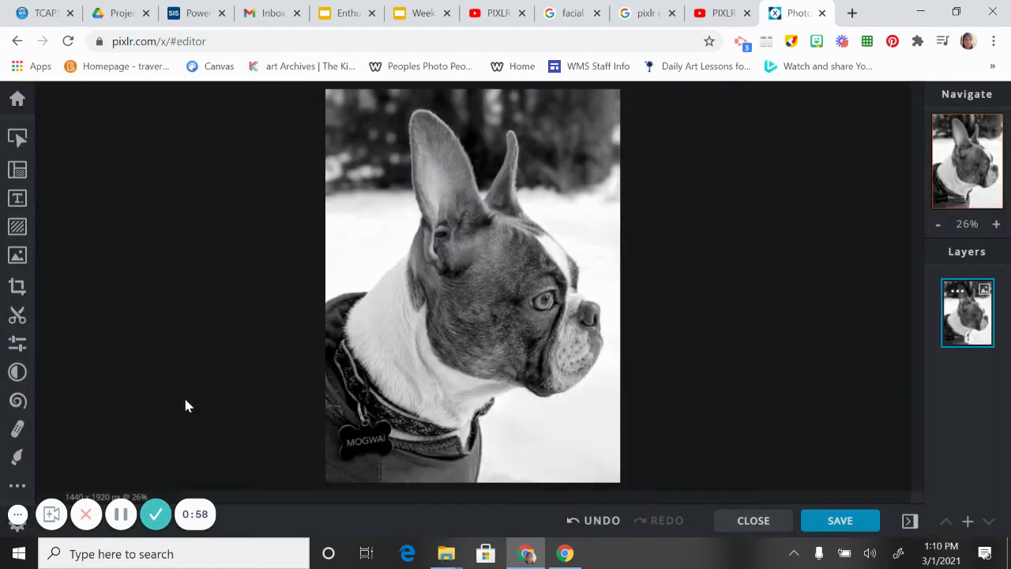
# In the Light settings, set Contrast 93, Brightness 17, Exposure 29, Black 6 and White 6.
pyautogui.click(12, 345)
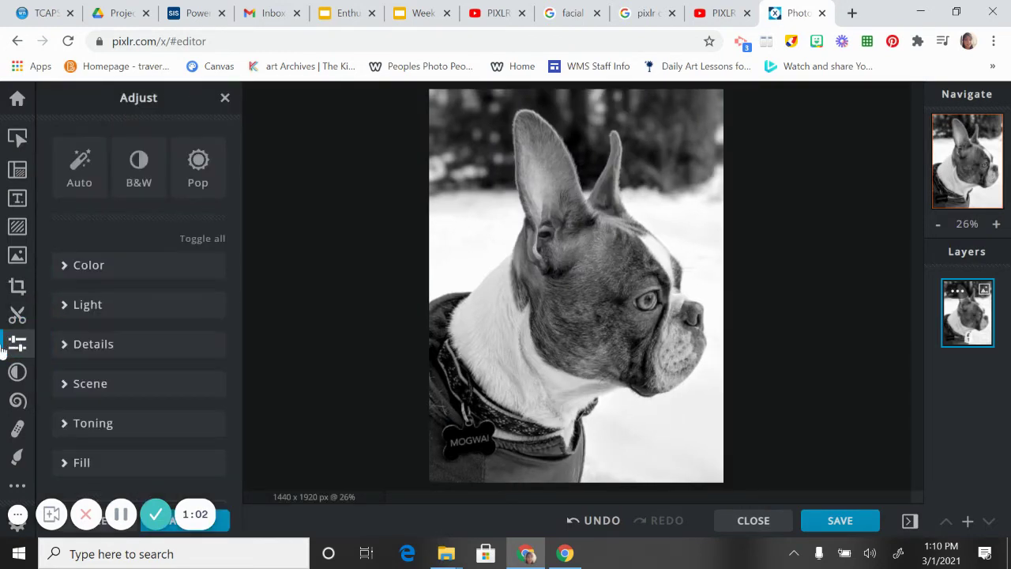
pyautogui.click(86, 308)
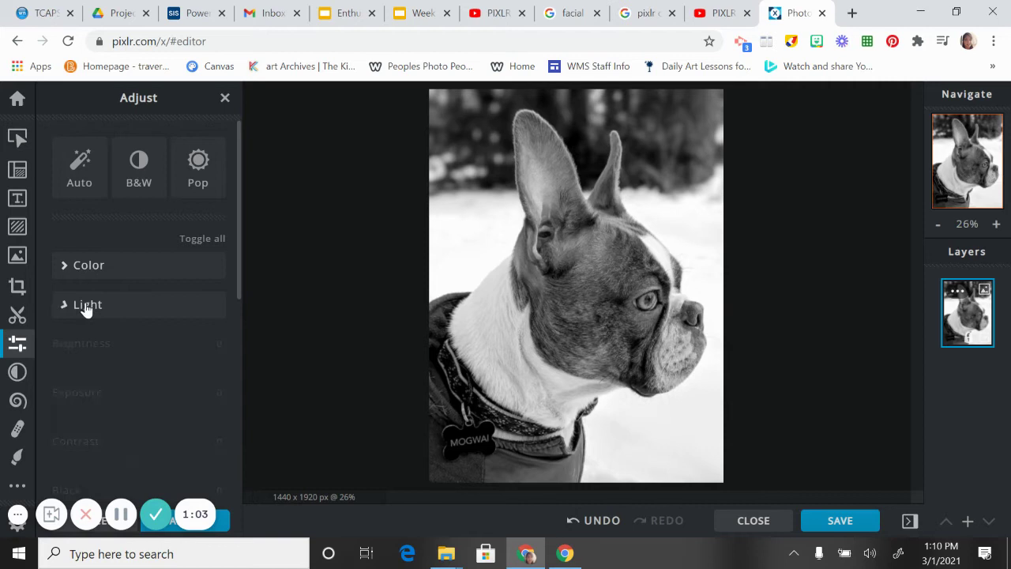
pyautogui.scroll(-1, 122, 324)
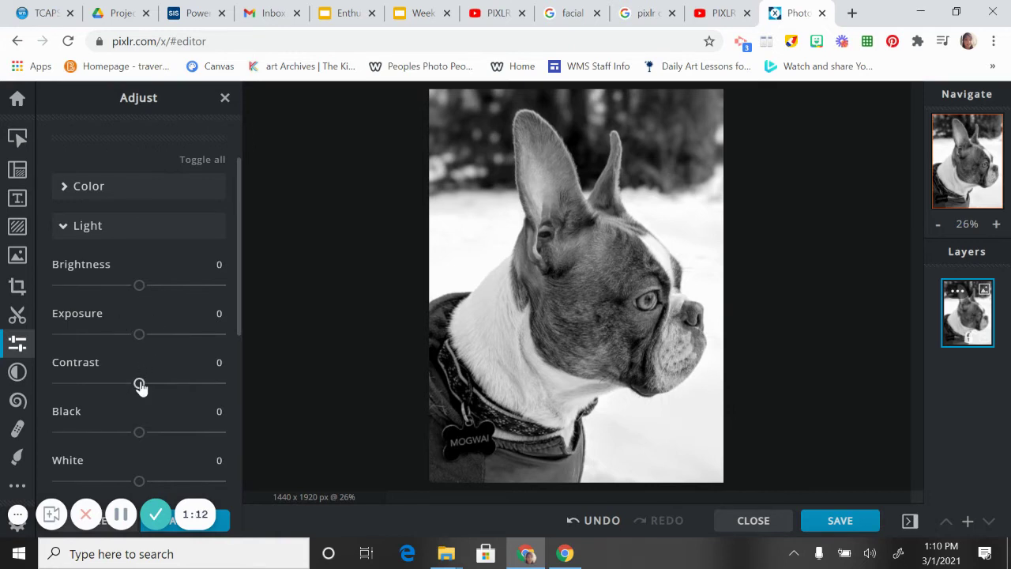
pyautogui.moveTo(140, 384); pyautogui.dragTo(207, 399)
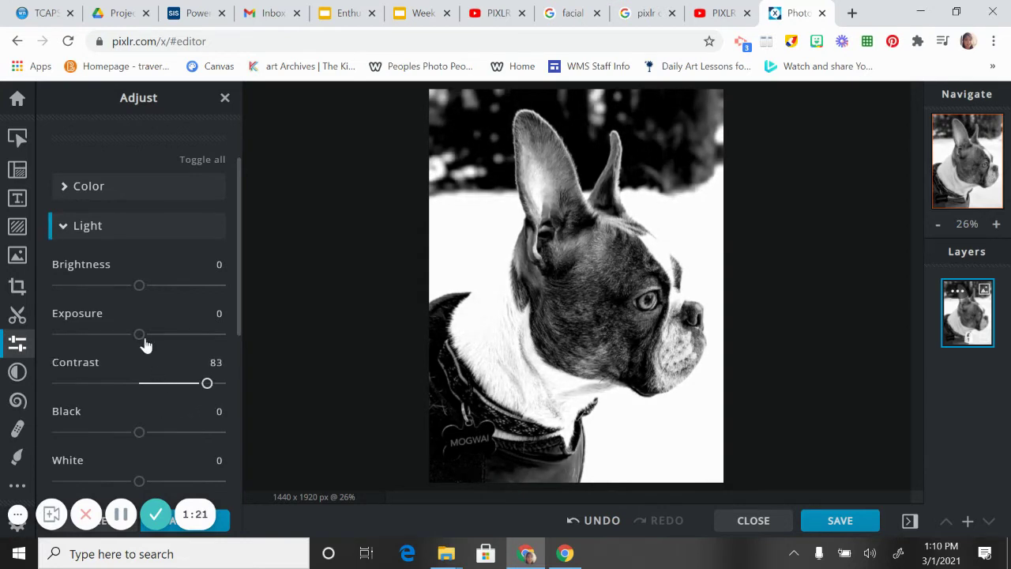
pyautogui.moveTo(139, 336); pyautogui.dragTo(154, 335)
pyautogui.moveTo(140, 289); pyautogui.dragTo(154, 293)
pyautogui.moveTo(139, 433)
pyautogui.mouseDown()
pyautogui.moveTo(151, 433)
pyautogui.moveTo(138, 432)
pyautogui.mouseUp()
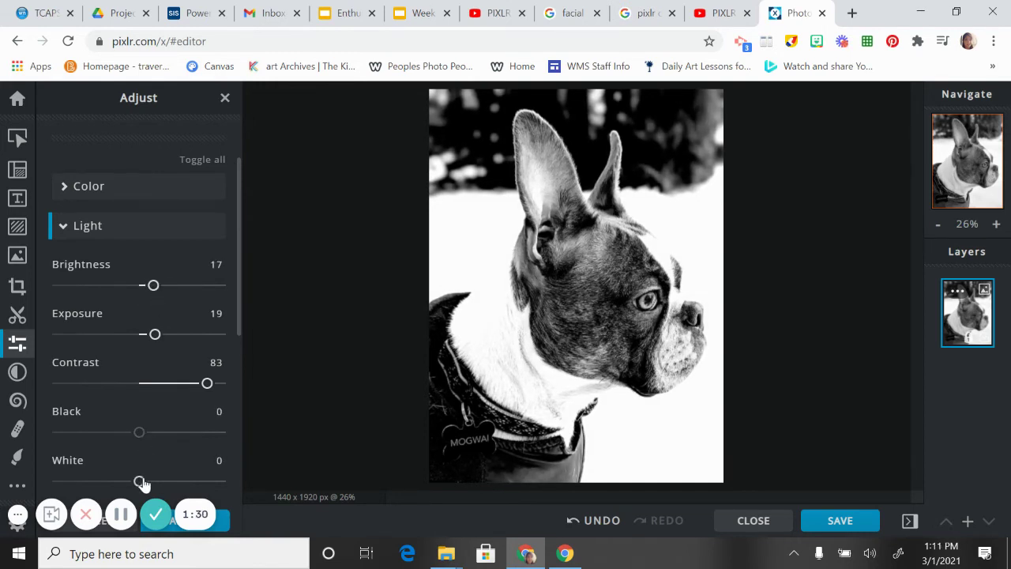
pyautogui.moveTo(139, 481)
pyautogui.mouseDown()
pyautogui.moveTo(171, 483)
pyautogui.moveTo(145, 481)
pyautogui.mouseUp()
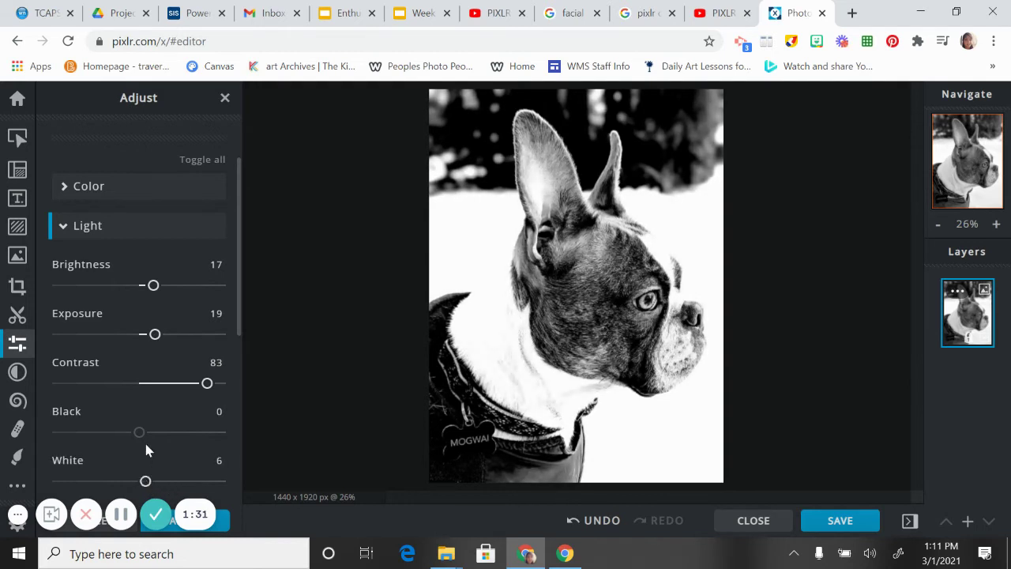
pyautogui.moveTo(142, 432); pyautogui.dragTo(155, 432)
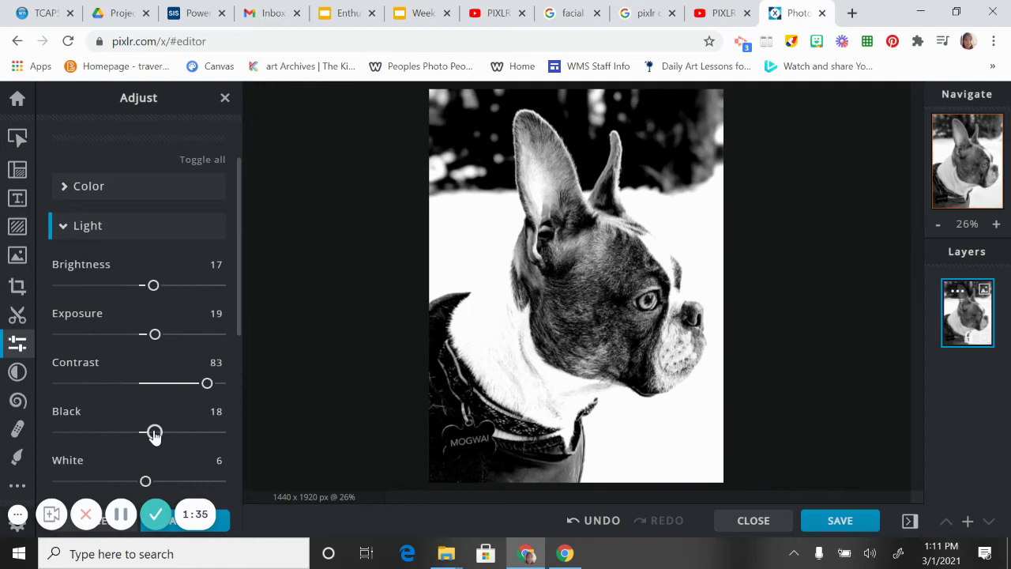
pyautogui.moveTo(155, 432)
pyautogui.mouseDown()
pyautogui.moveTo(231, 441)
pyautogui.moveTo(145, 441)
pyautogui.mouseUp()
pyautogui.moveTo(153, 334)
pyautogui.mouseDown()
pyautogui.moveTo(190, 338)
pyautogui.moveTo(163, 338)
pyautogui.mouseUp()
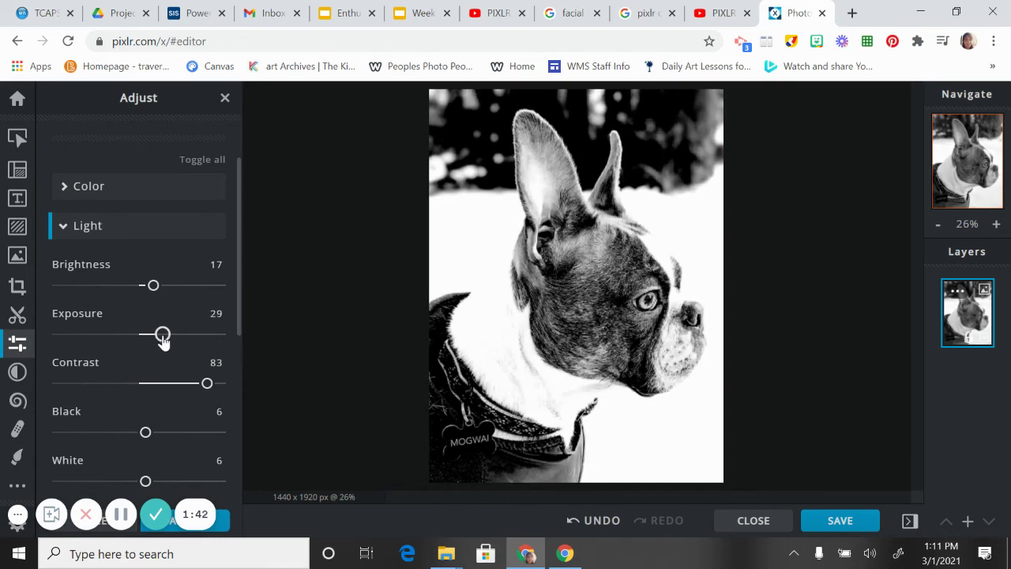
pyautogui.moveTo(208, 385); pyautogui.dragTo(215, 384)
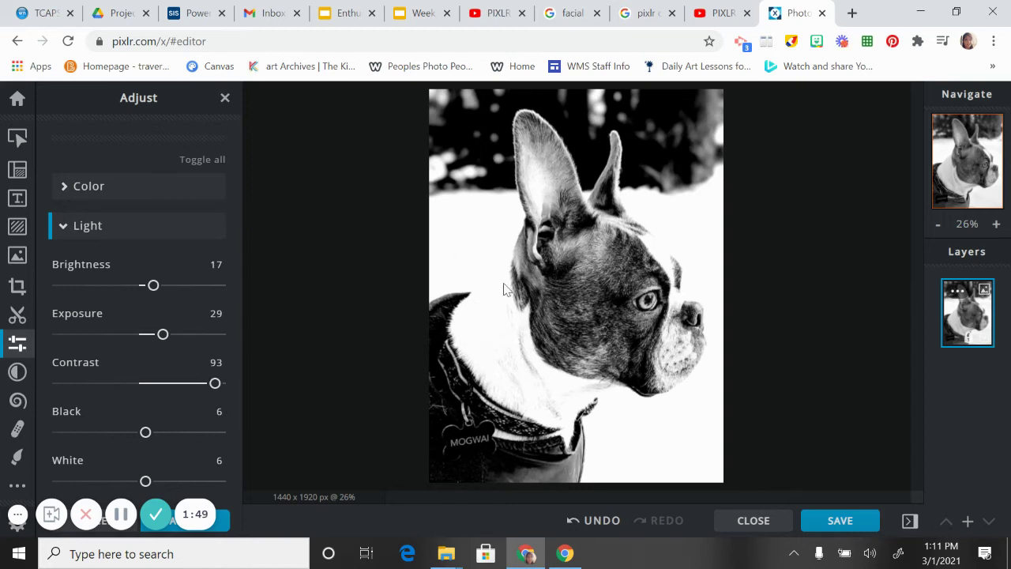
# Download the high-contrast version as Blackandwhite_HighContrast.jpg and close the confirmation.
pyautogui.click(835, 521)
pyautogui.tripleClick(600, 239)
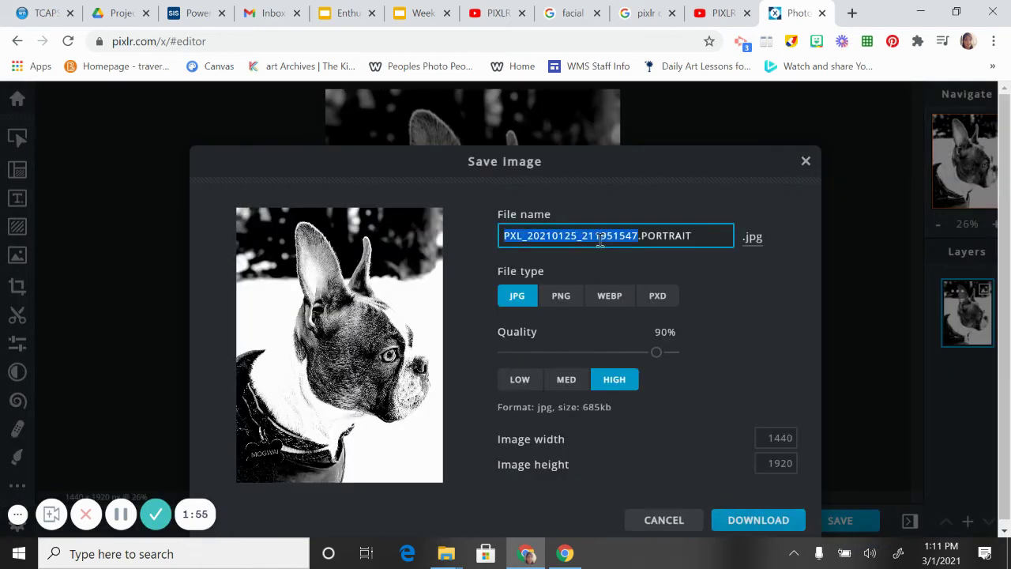
pyautogui.write('Blackandwhite_HighContrast')
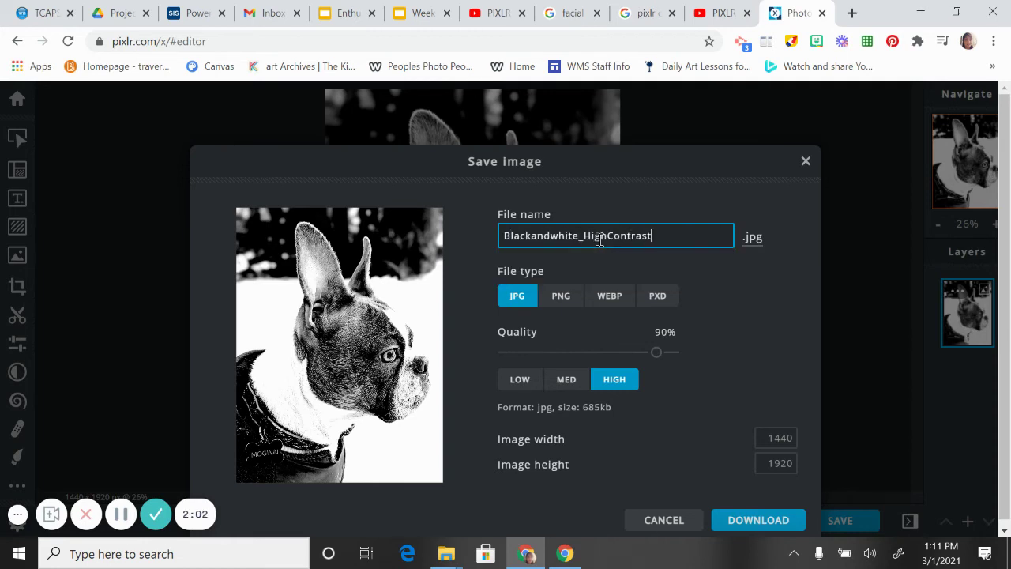
pyautogui.press('Return')
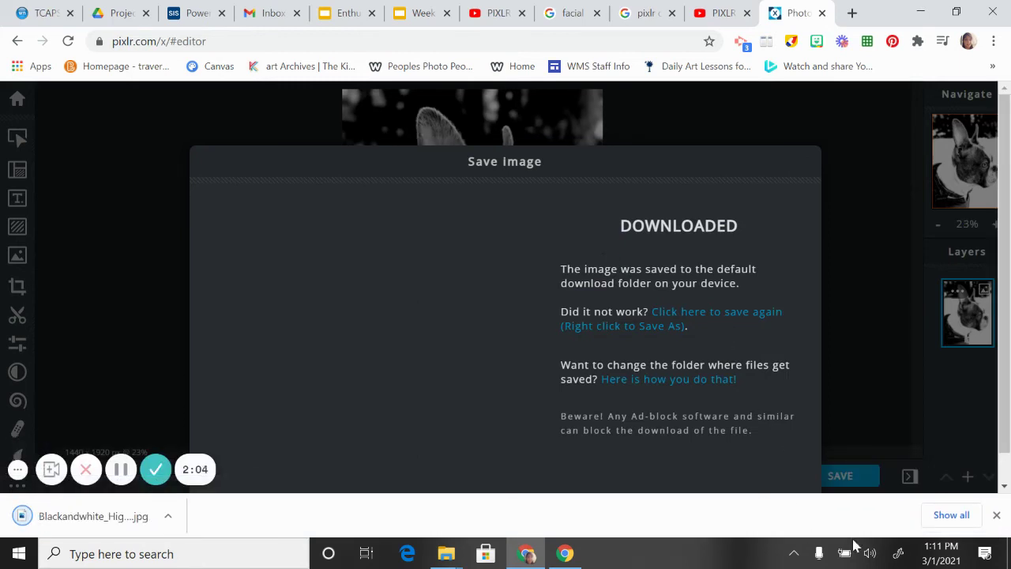
pyautogui.click(996, 514)
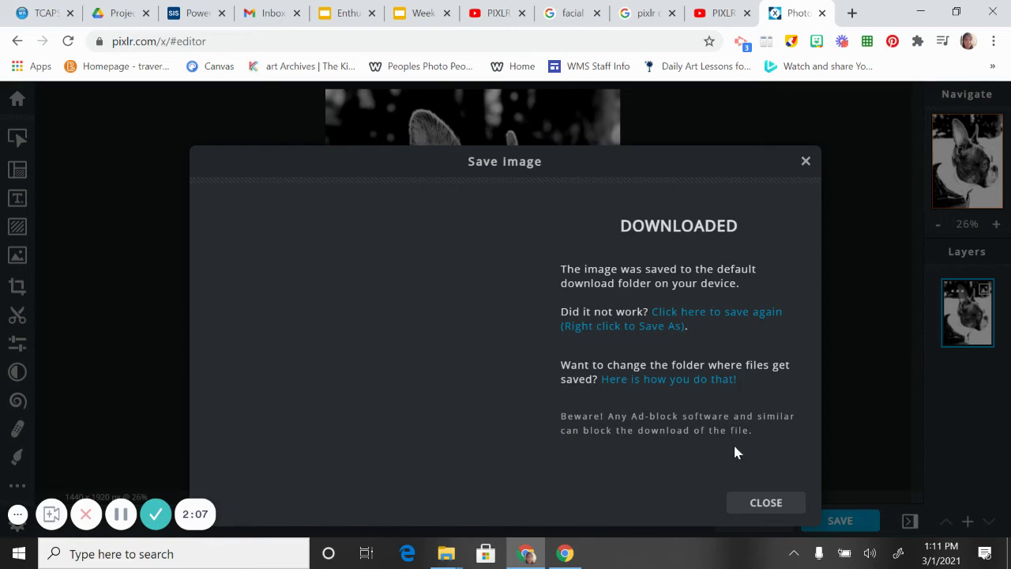
pyautogui.click(772, 515)
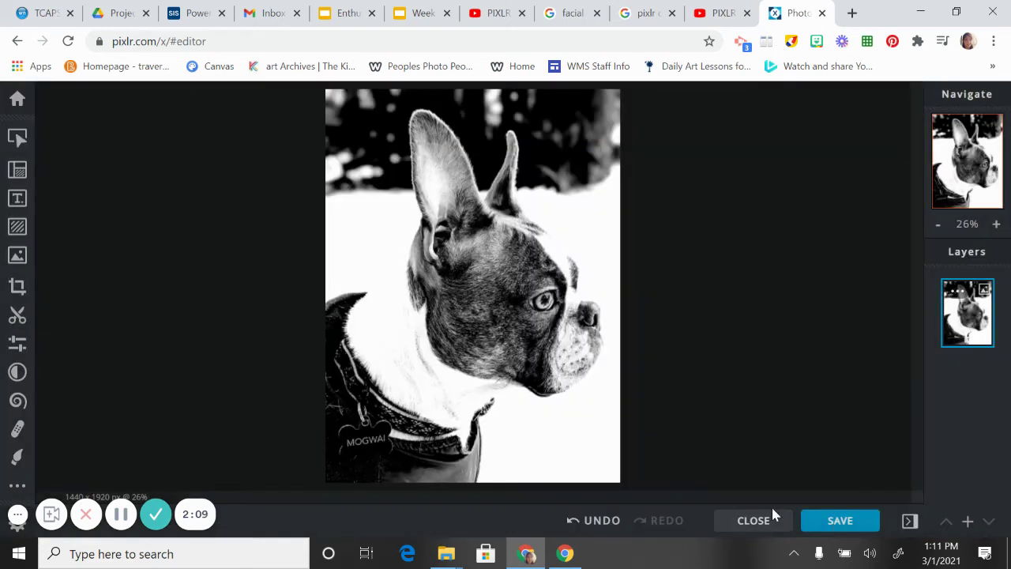
# Undo the high-contrast edits, then lower contrast and raise exposure, brightness, black and white levels.
pyautogui.click(592, 529)
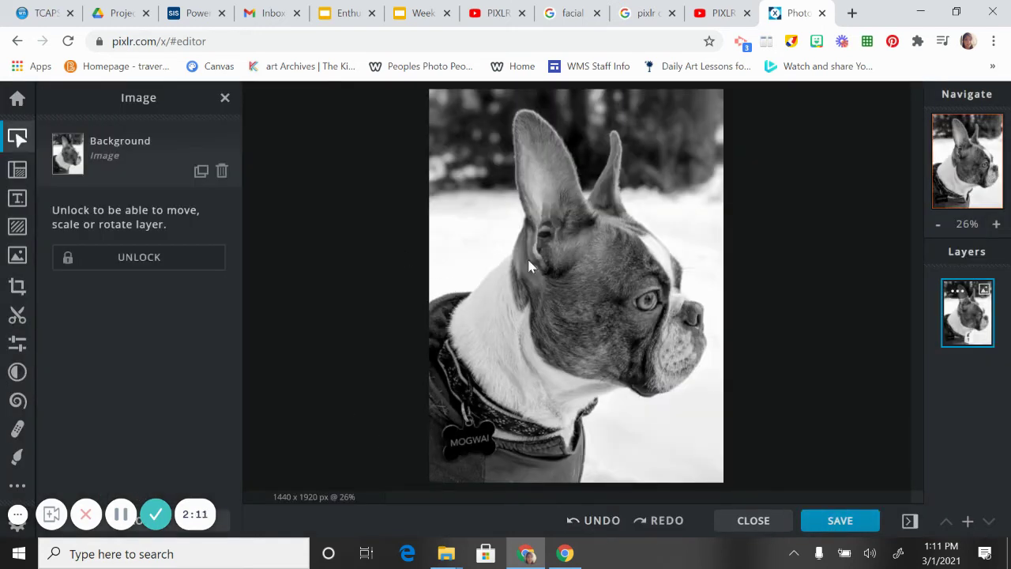
pyautogui.click(17, 344)
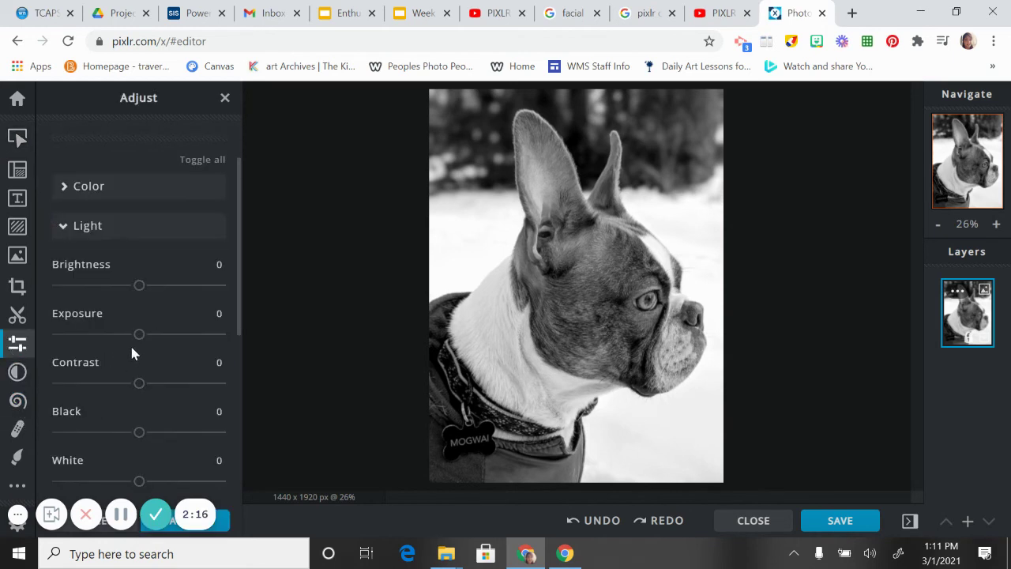
pyautogui.moveTo(139, 391); pyautogui.dragTo(108, 394)
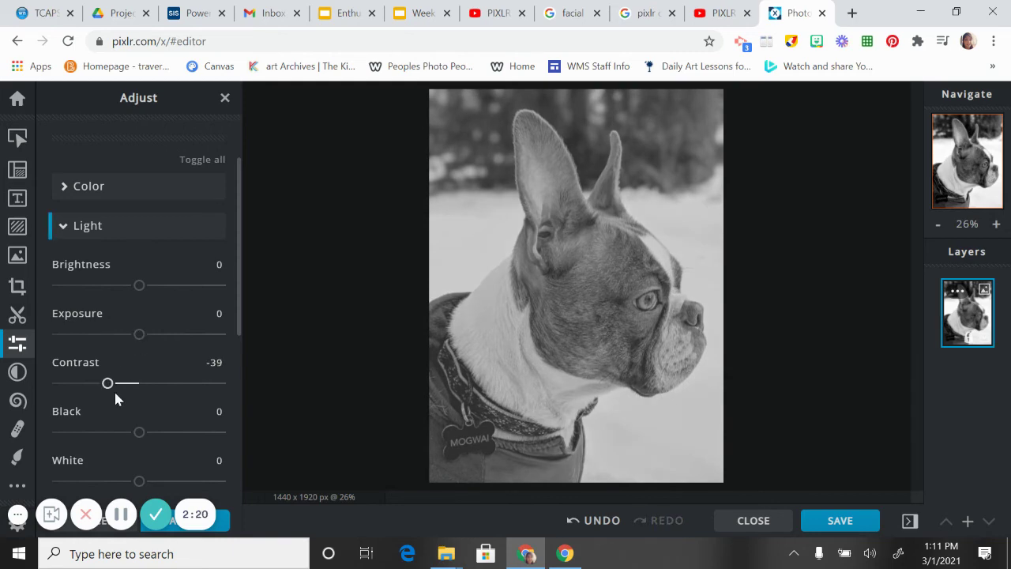
pyautogui.moveTo(139, 334); pyautogui.dragTo(161, 334)
pyautogui.moveTo(139, 285); pyautogui.dragTo(163, 285)
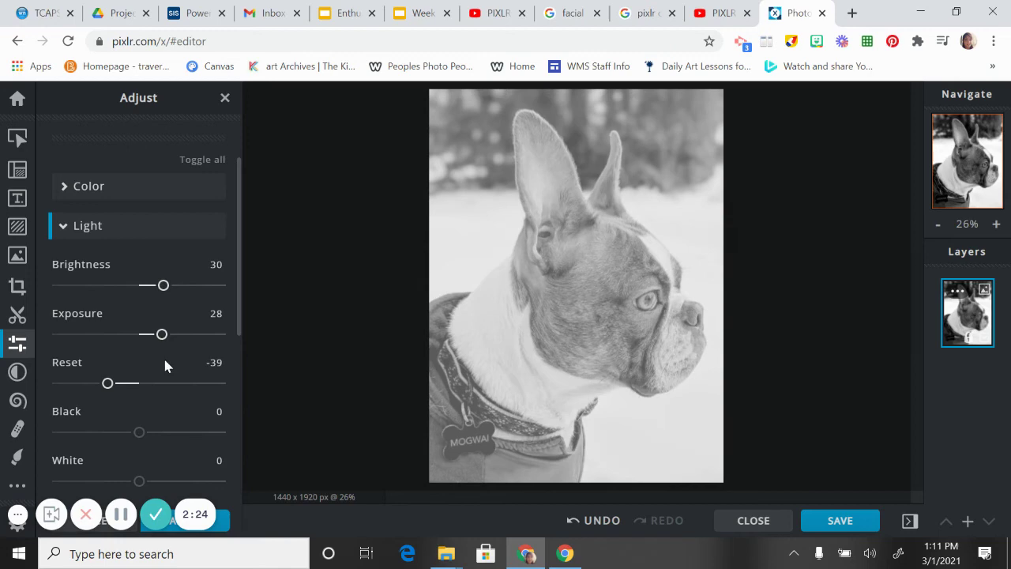
pyautogui.moveTo(140, 432); pyautogui.dragTo(196, 434)
pyautogui.moveTo(140, 478); pyautogui.dragTo(156, 480)
# Fine-tune the light to Contrast -44, Brightness 10, Exposure 24, Black 70, White 42.
pyautogui.moveTo(107, 384); pyautogui.dragTo(104, 387)
pyautogui.moveTo(161, 291)
pyautogui.mouseDown()
pyautogui.moveTo(172, 290)
pyautogui.moveTo(149, 294)
pyautogui.mouseUp()
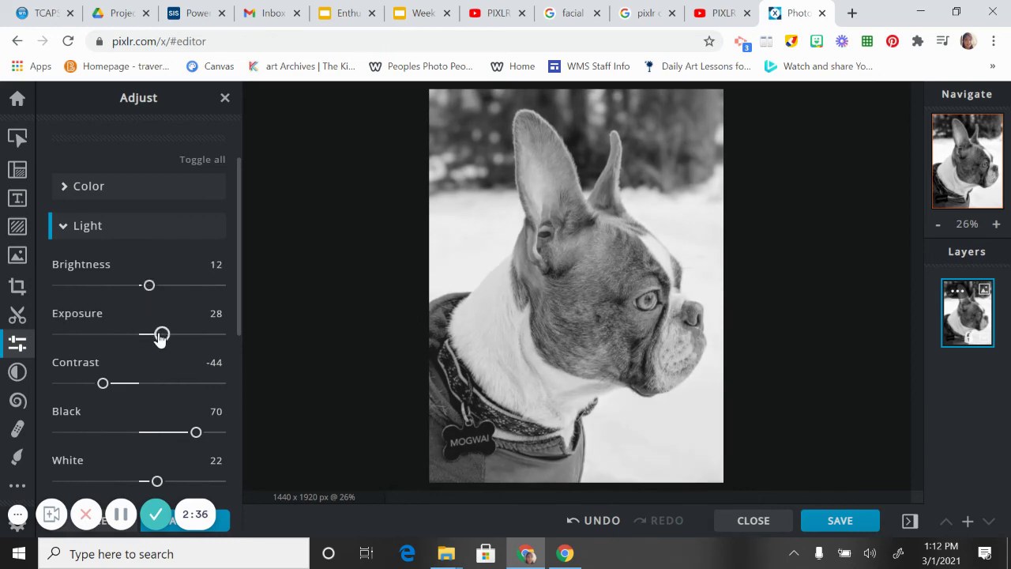
pyautogui.moveTo(160, 334); pyautogui.dragTo(163, 335)
pyautogui.moveTo(196, 432); pyautogui.dragTo(196, 432)
pyautogui.moveTo(156, 481)
pyautogui.mouseDown()
pyautogui.moveTo(190, 480)
pyautogui.moveTo(174, 480)
pyautogui.mouseUp()
pyautogui.moveTo(146, 290); pyautogui.dragTo(147, 289)
pyautogui.moveTo(164, 336); pyautogui.dragTo(158, 334)
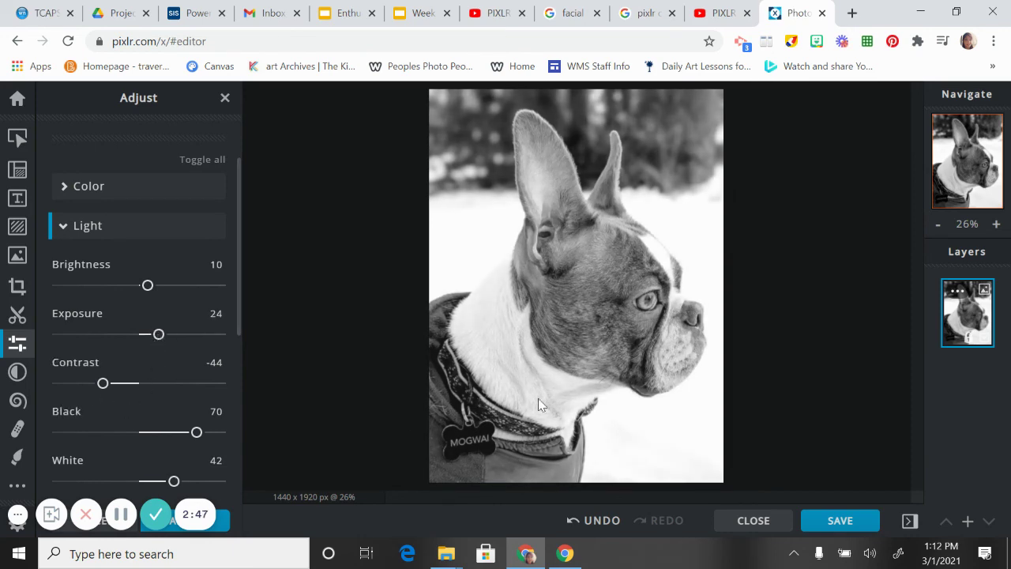
# Download the low-contrast version as a blackandwhite low-contrast JPG, closing the confirmation and ad.
pyautogui.click(838, 521)
pyautogui.click(577, 239)
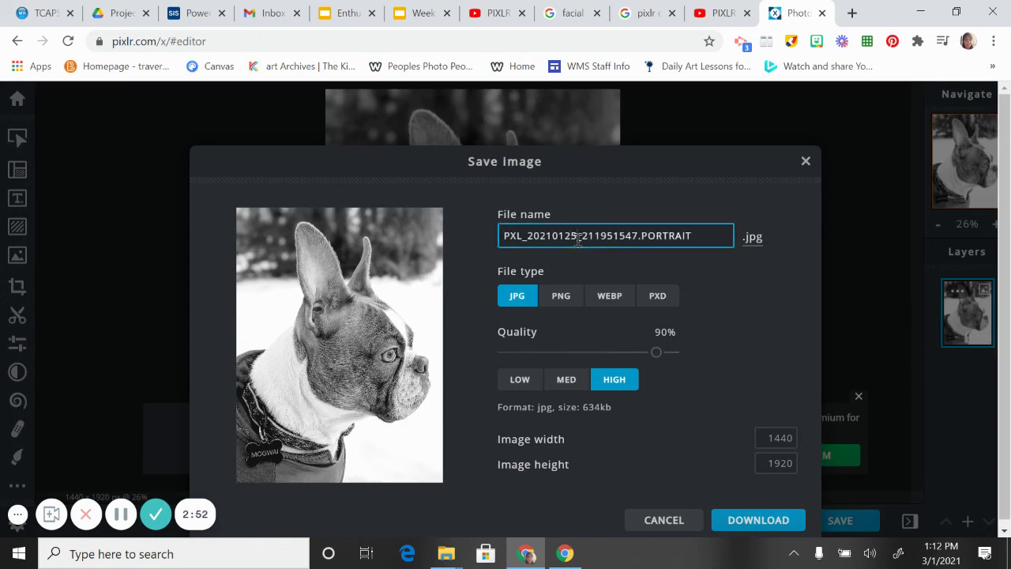
pyautogui.doubleClick(577, 239)
pyautogui.tripleClick(577, 238)
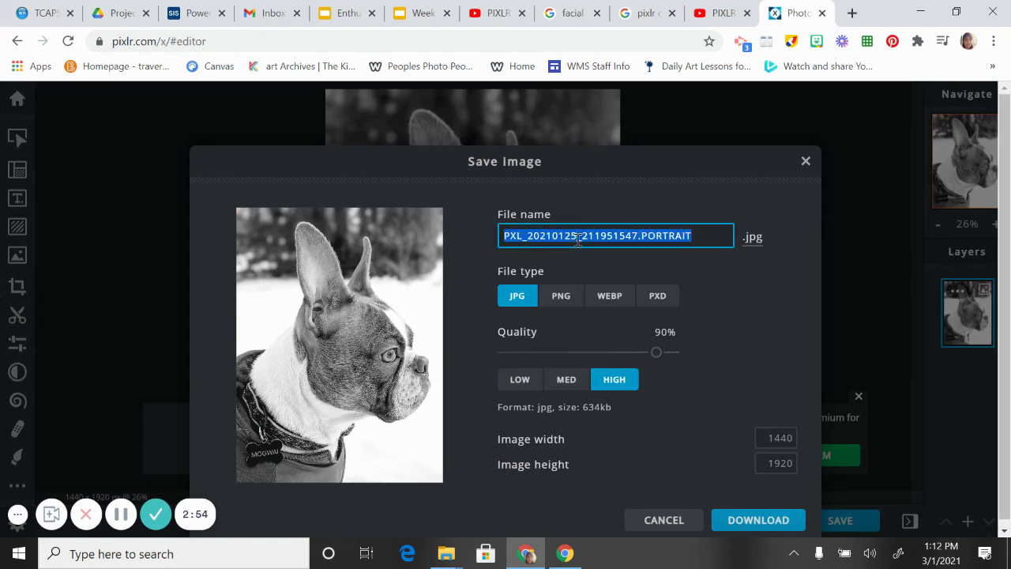
pyautogui.write('blackandwhite_Lowcontrast')
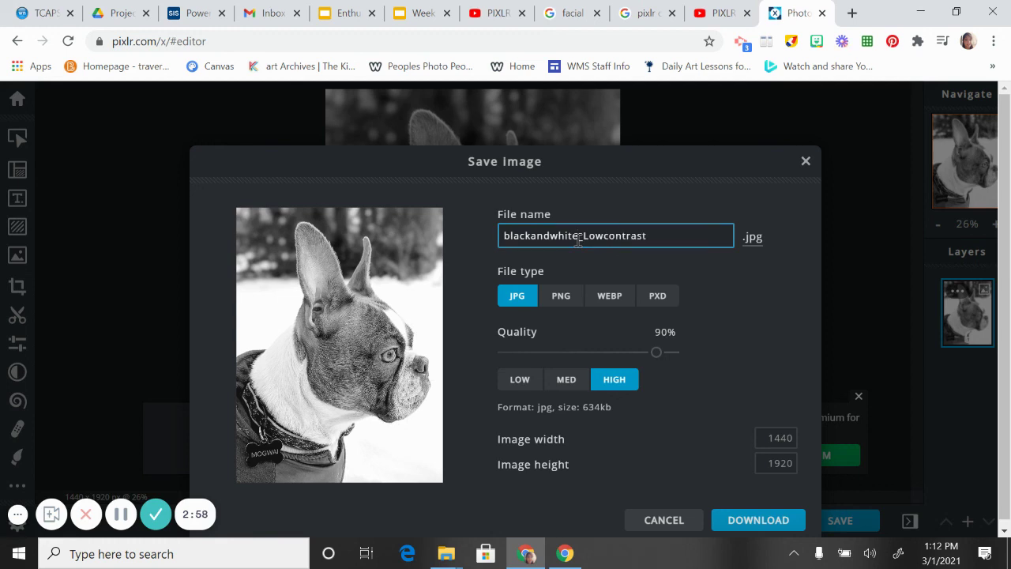
pyautogui.press('Return')
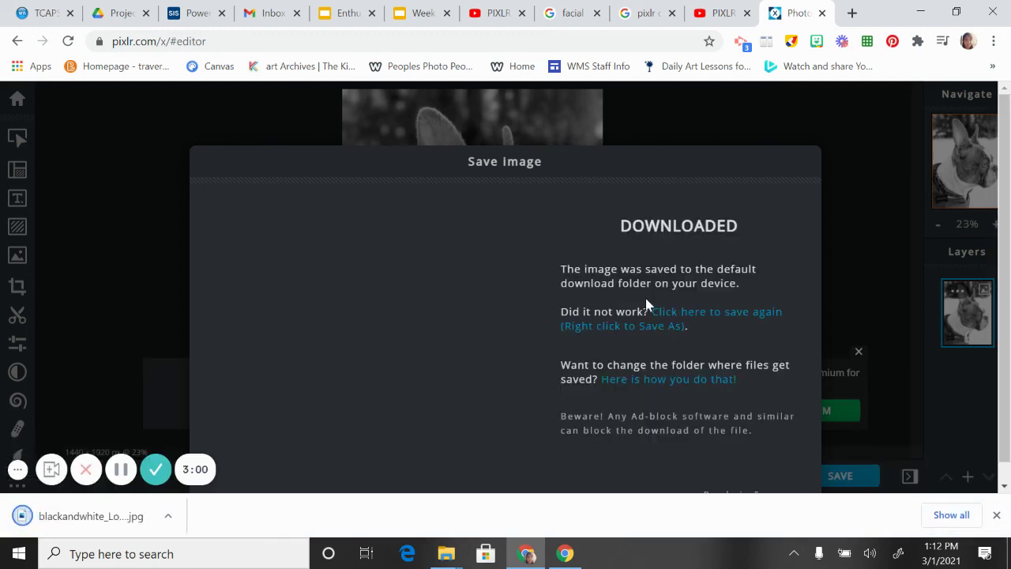
pyautogui.click(997, 515)
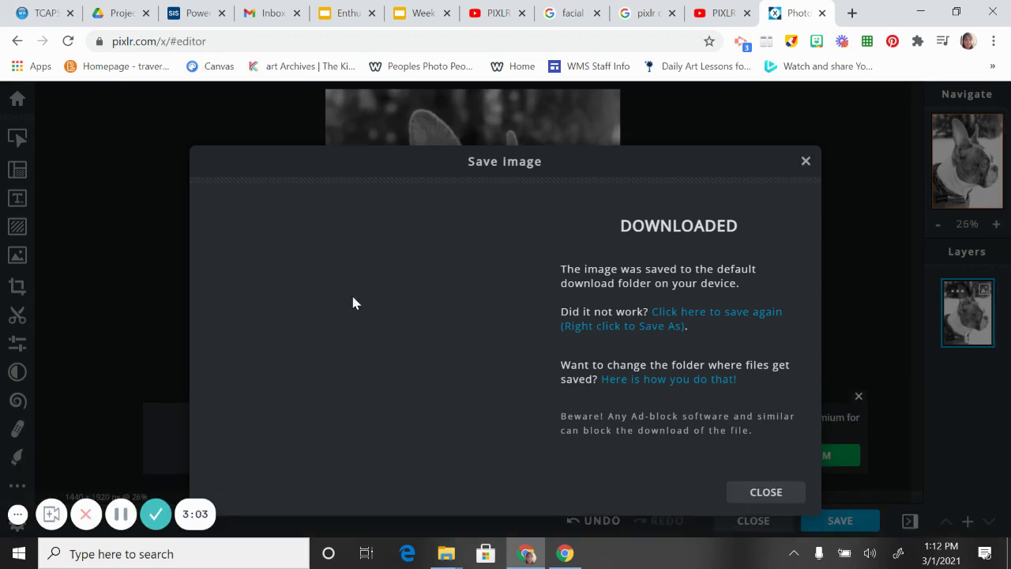
pyautogui.click(747, 496)
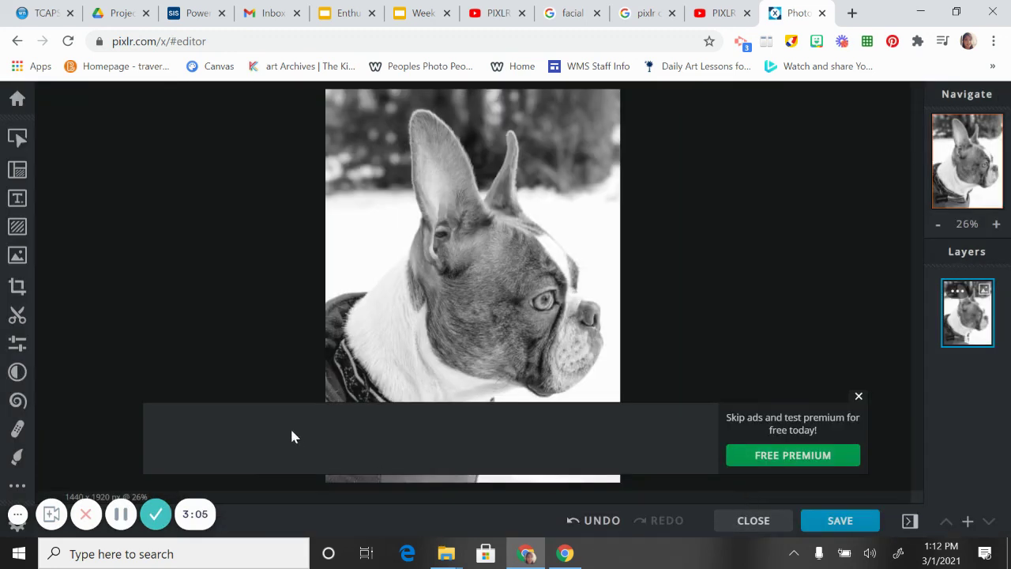
pyautogui.click(858, 397)
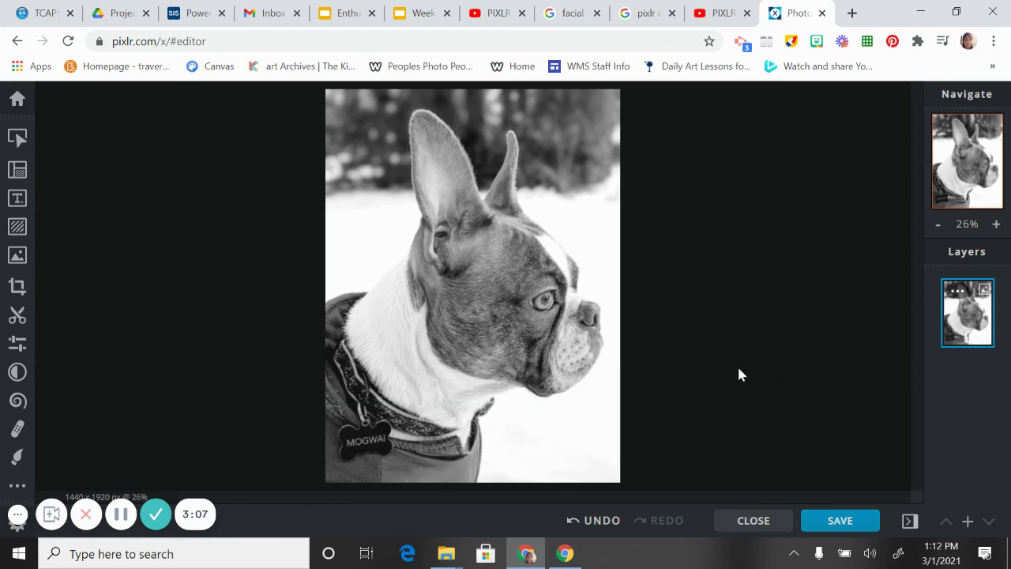